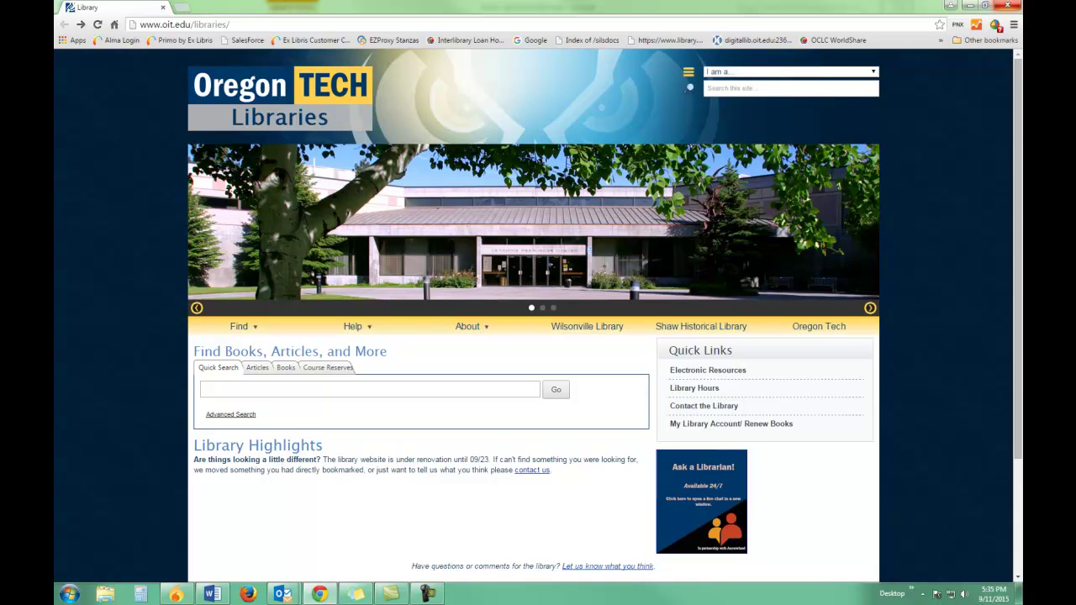
- Open the library's Electronic Resources A–Z list at the letter E to find Engineering Village
left_click(708, 371)
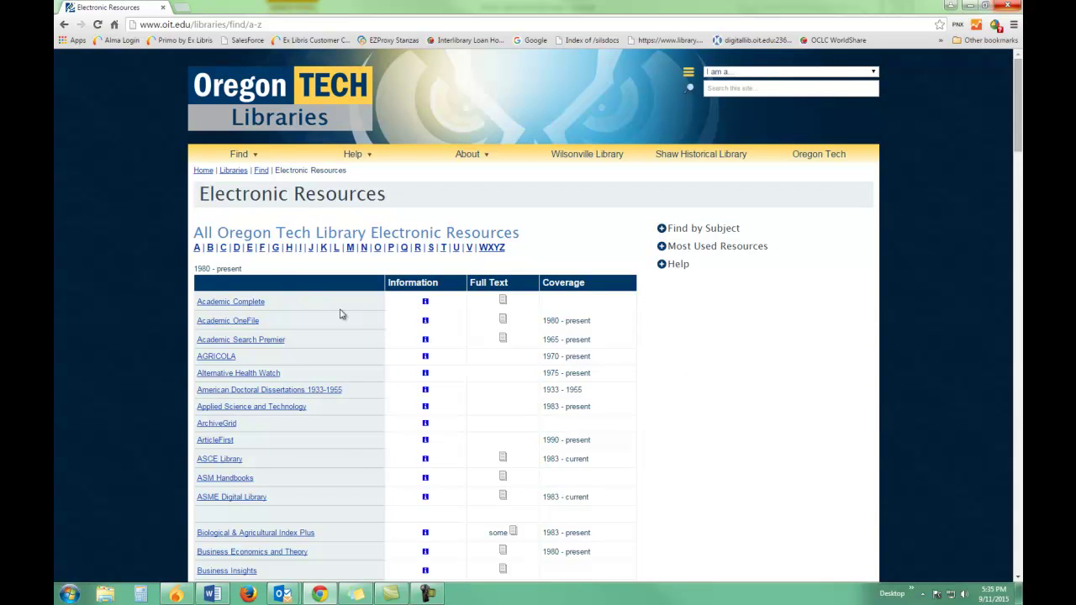
left_click(250, 248)
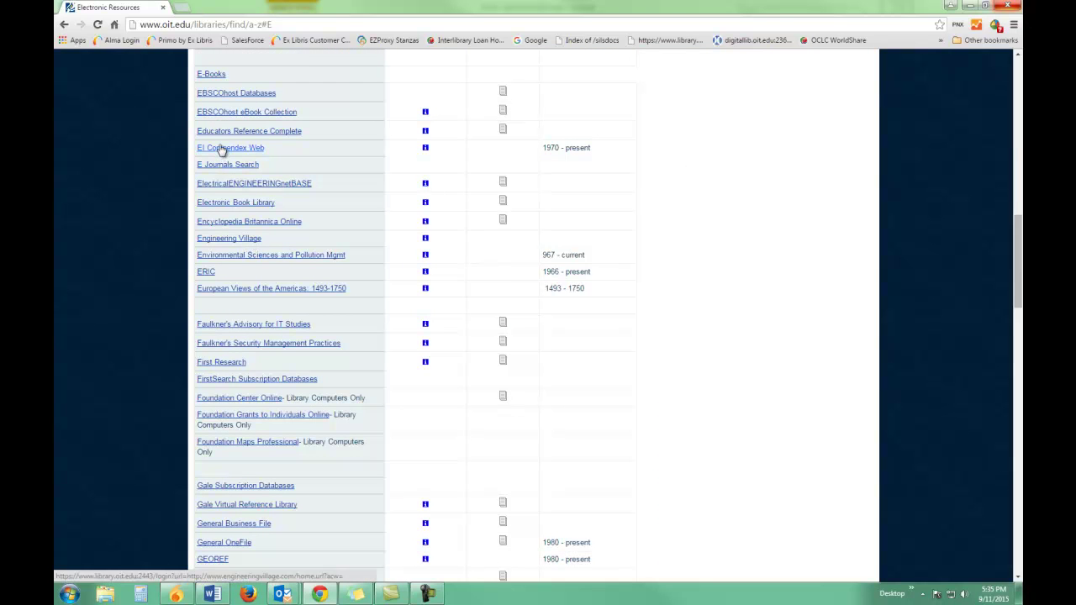
- Enter 'construction materials' in Engineering Village Quick Search, then switch to the suggested term 'Building materials'
left_click(223, 241)
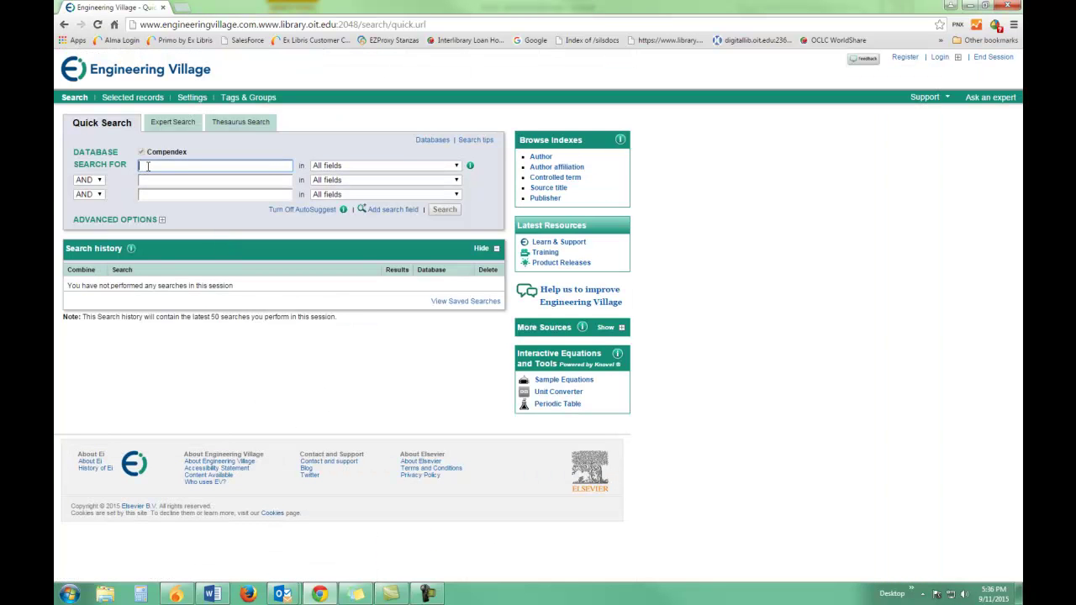
type("construction materials")
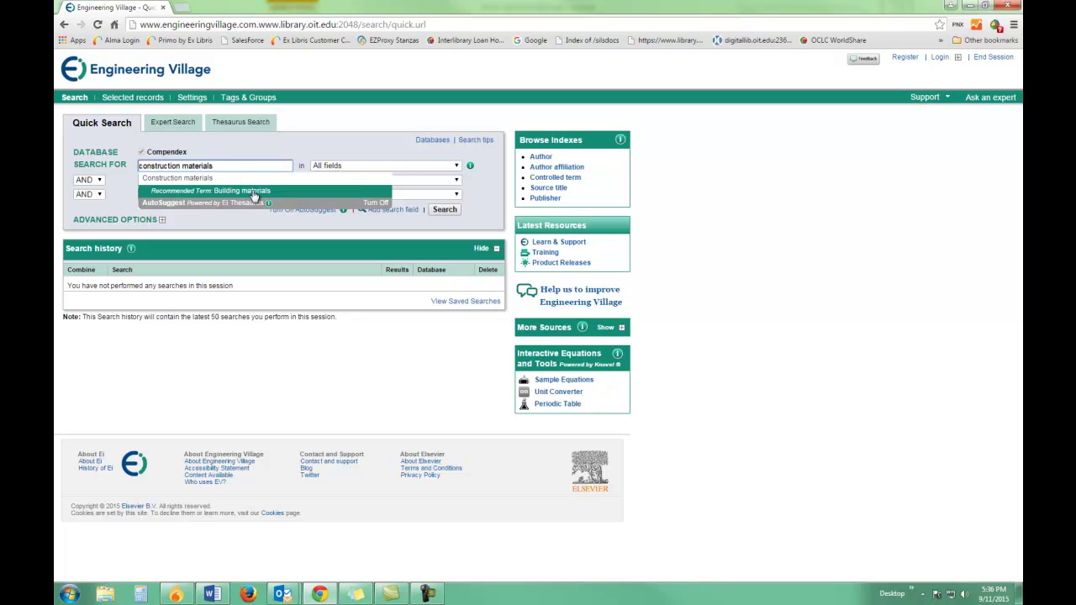
left_click(253, 191)
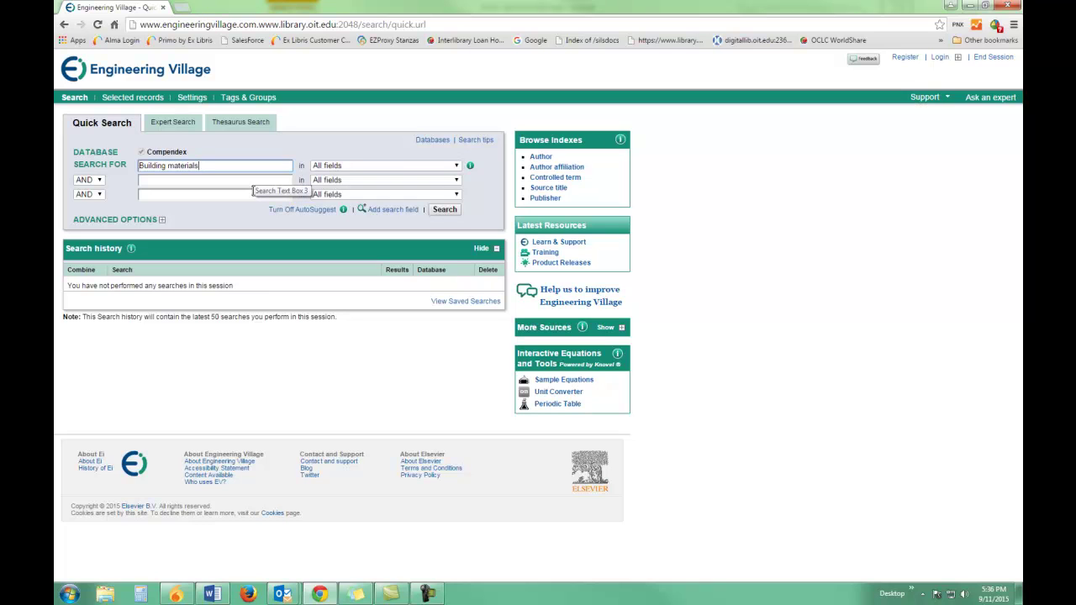
- Limit the search to English journal articles from 2000 onward and run it, giving 61617 results
left_click(164, 222)
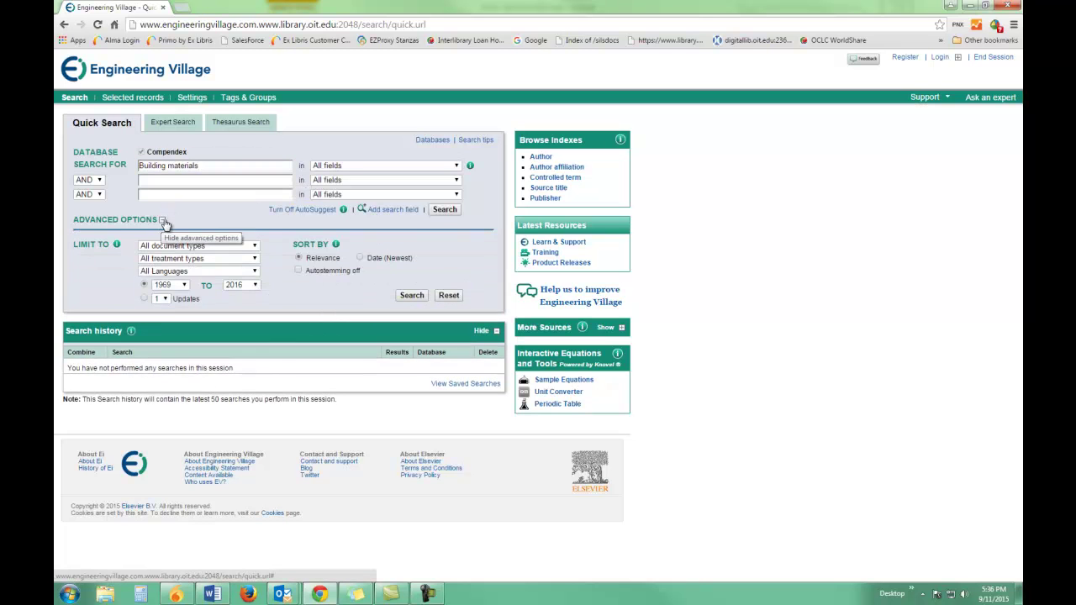
left_click(256, 248)
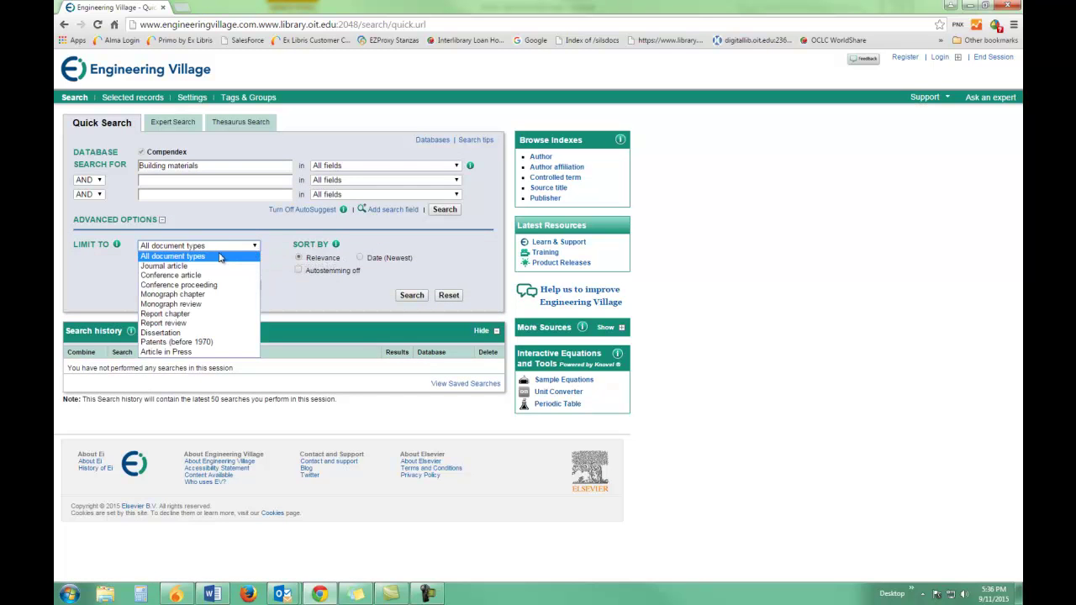
left_click(211, 266)
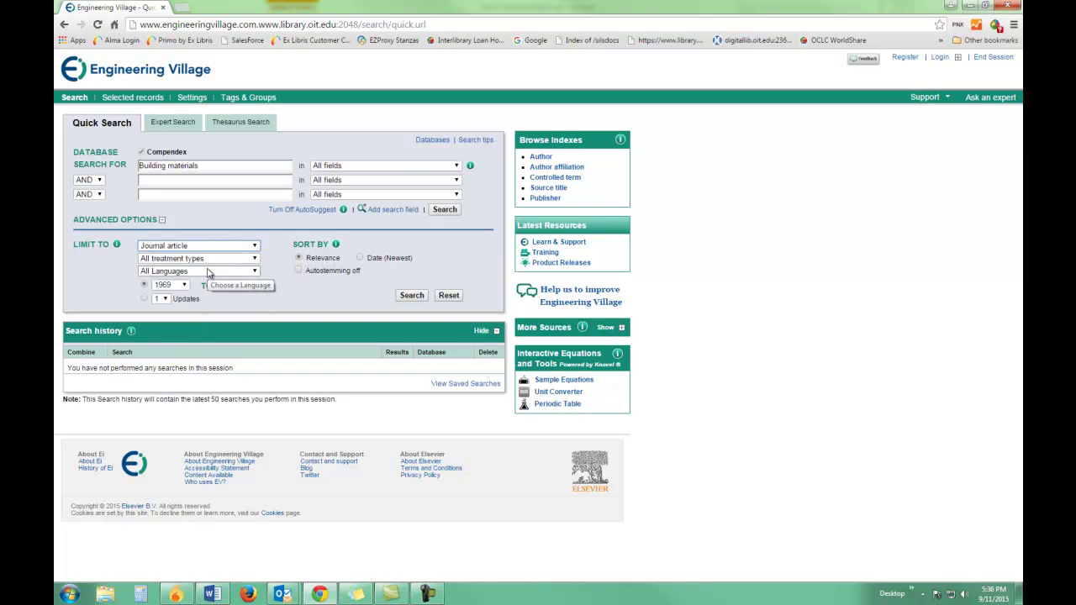
left_click(252, 273)
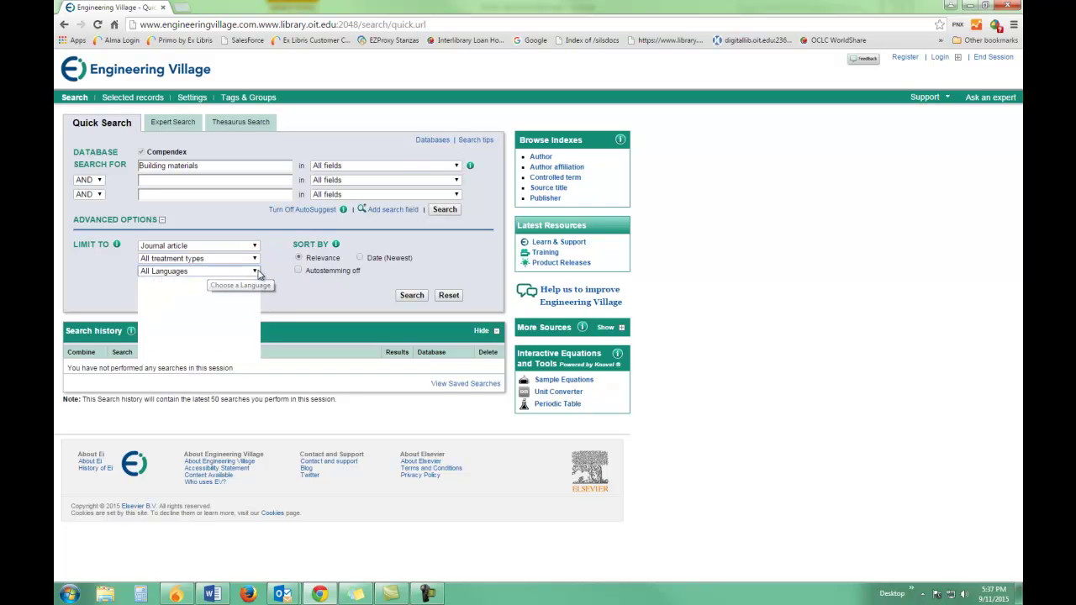
left_click(184, 291)
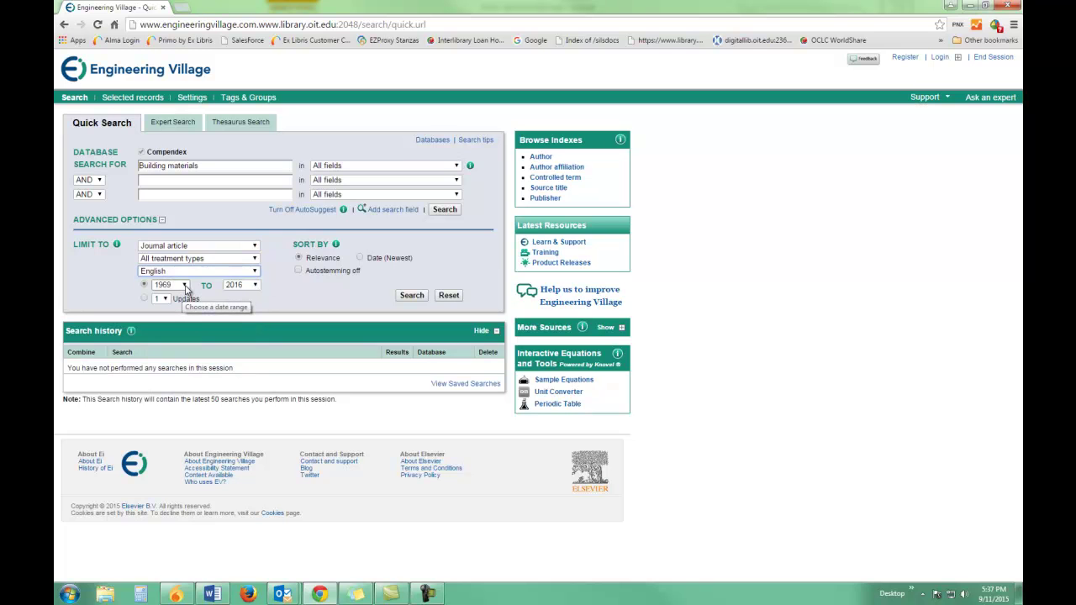
left_click(185, 290)
left_click_drag(186, 315, 189, 388)
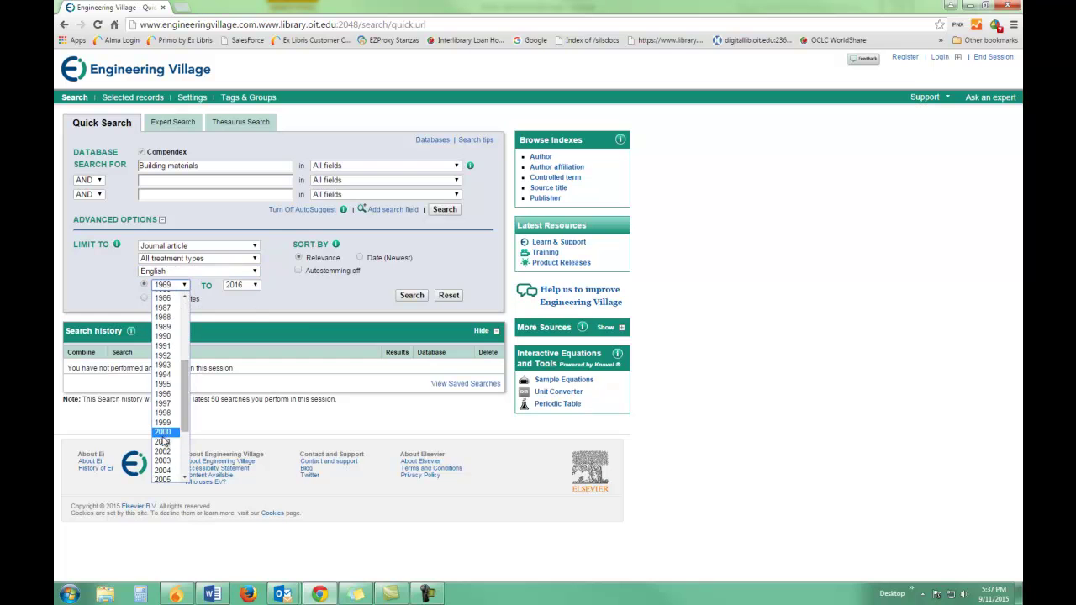
left_click(165, 439)
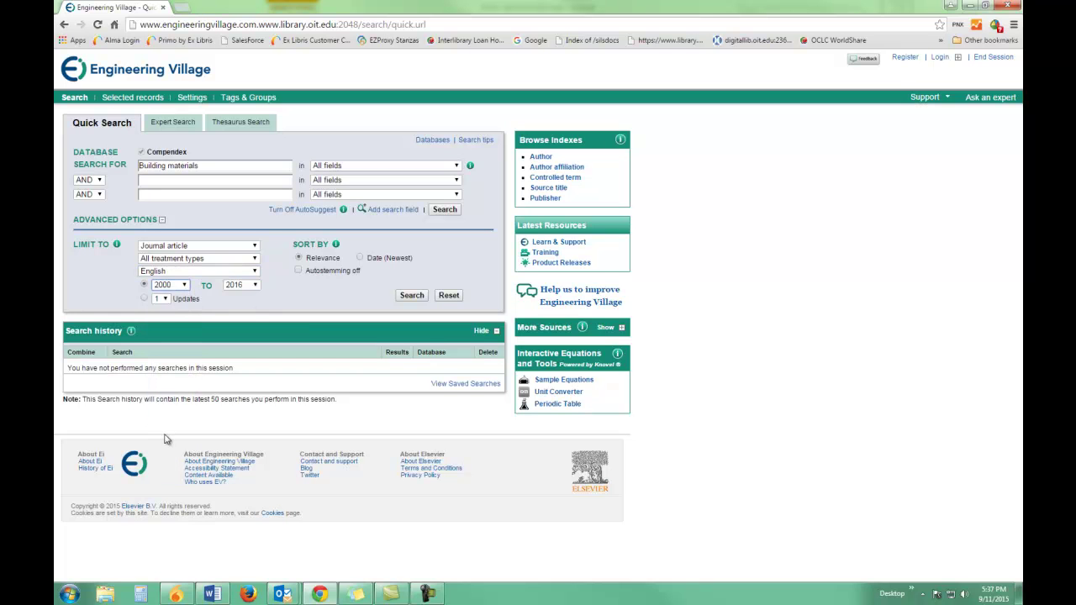
left_click(412, 300)
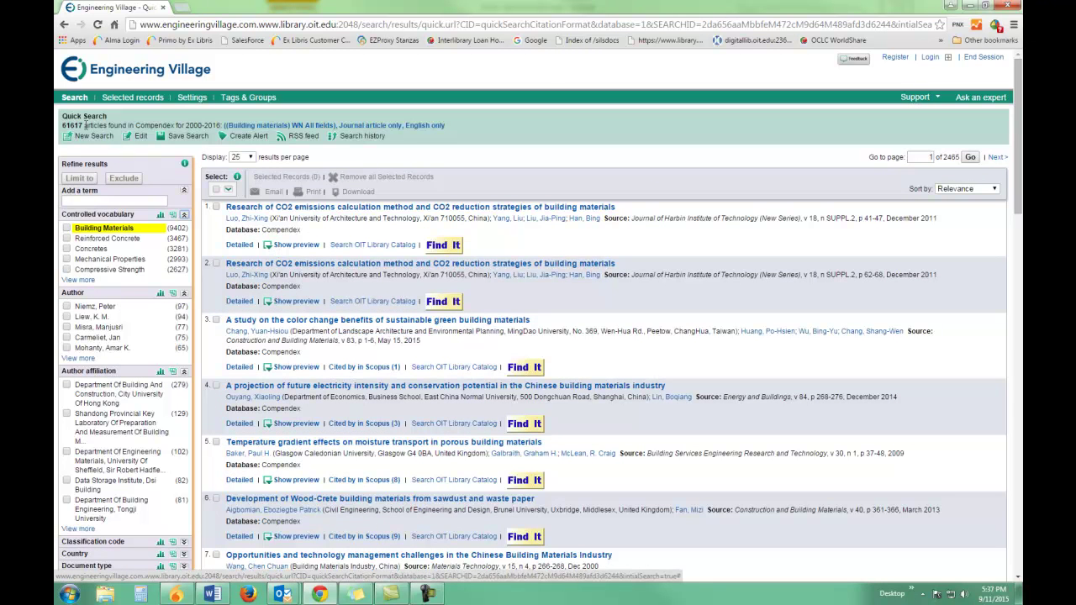
- Refine the 61617 results by the controlled term Mechanical Properties, narrowing them to 2993 articles
left_click_drag(86, 125, 58, 126)
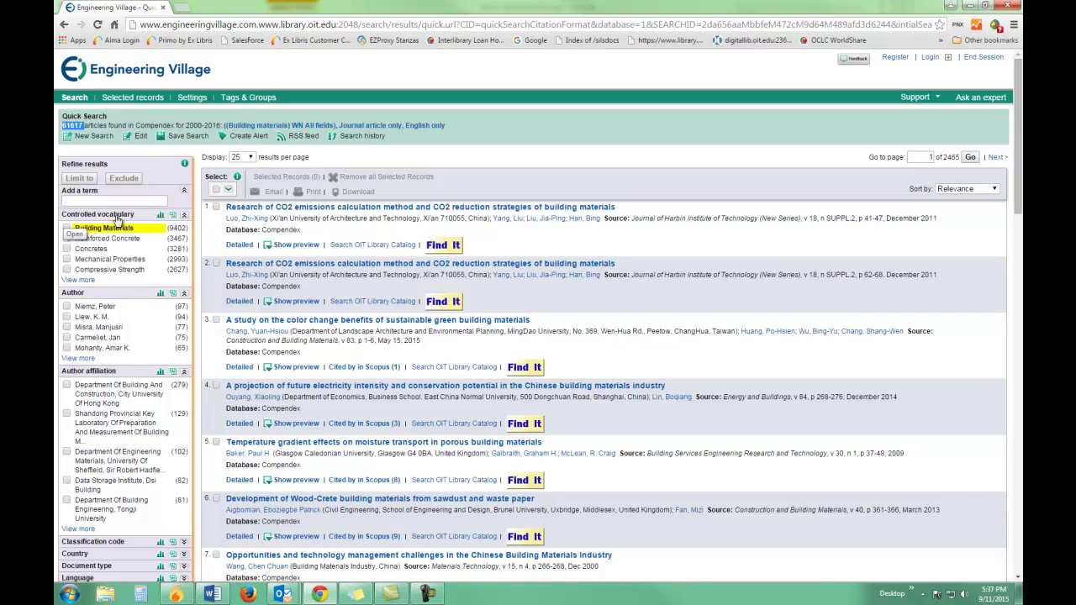
left_click(78, 280)
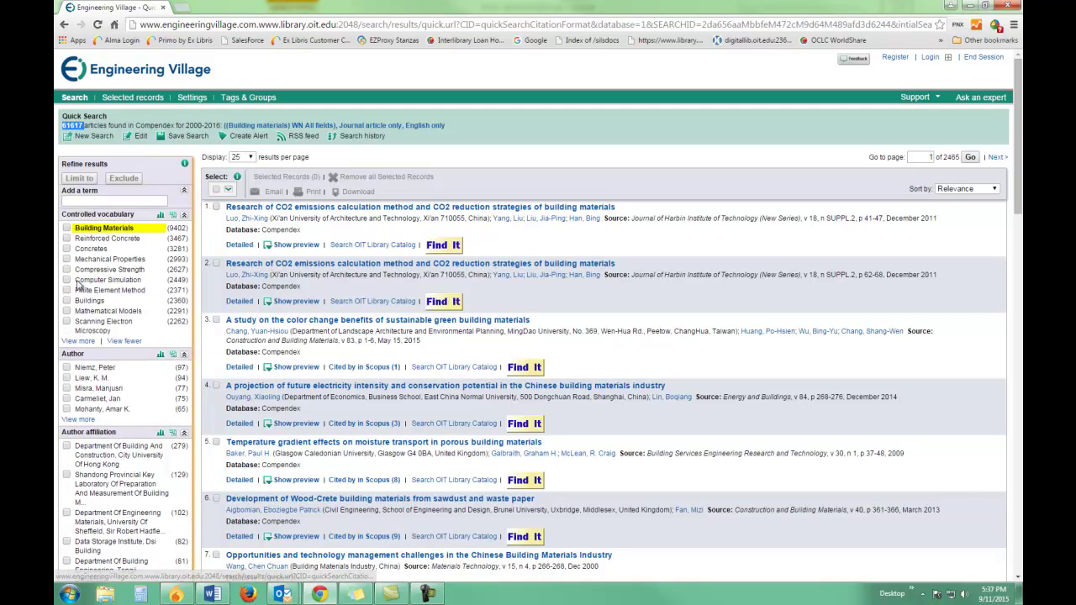
left_click(77, 341)
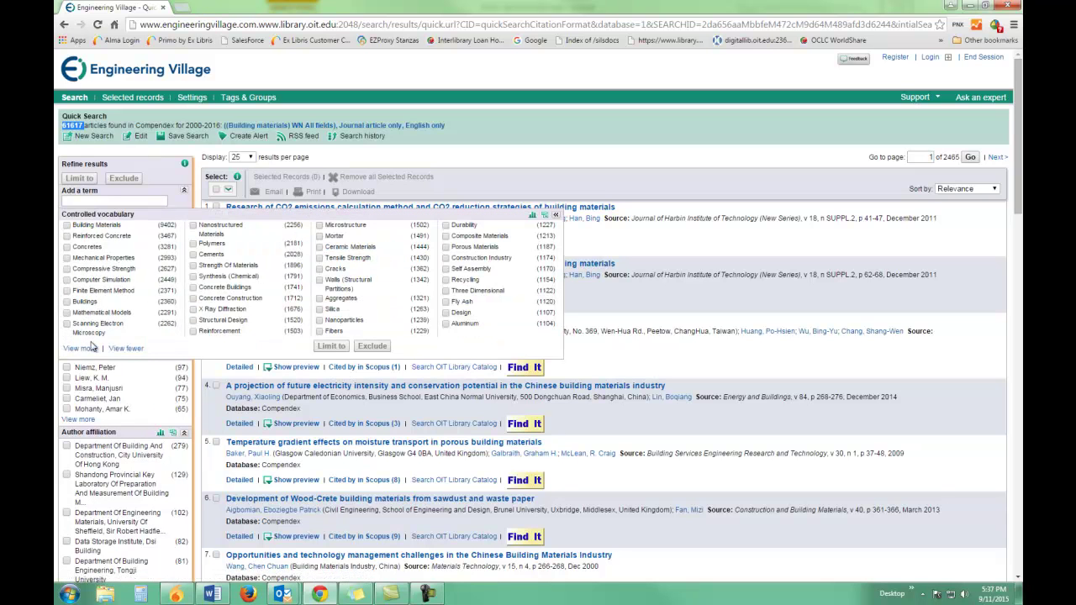
left_click(79, 348)
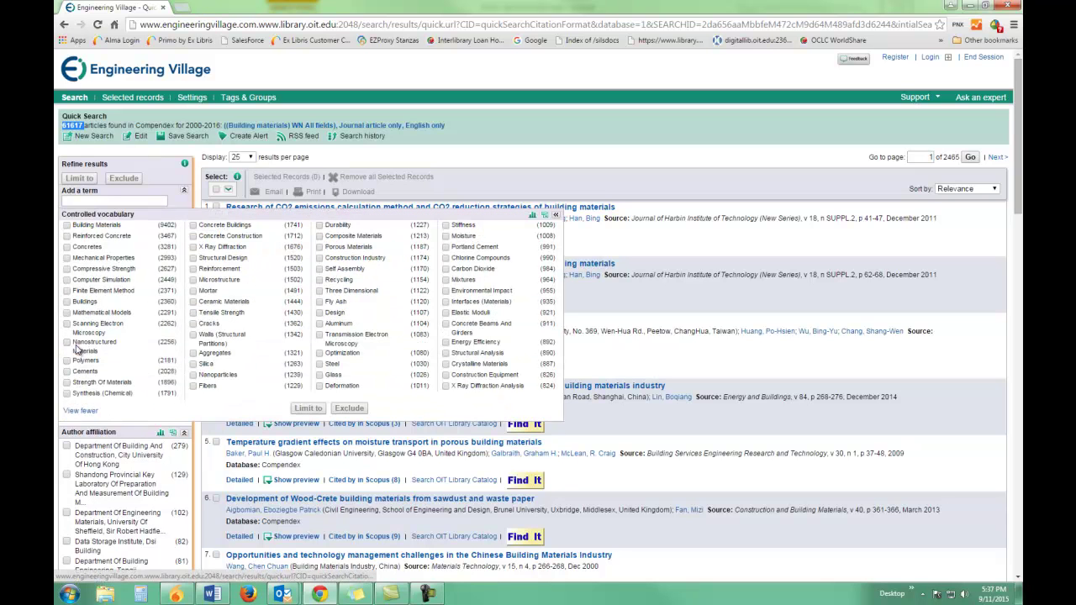
left_click(68, 258)
left_click(308, 409)
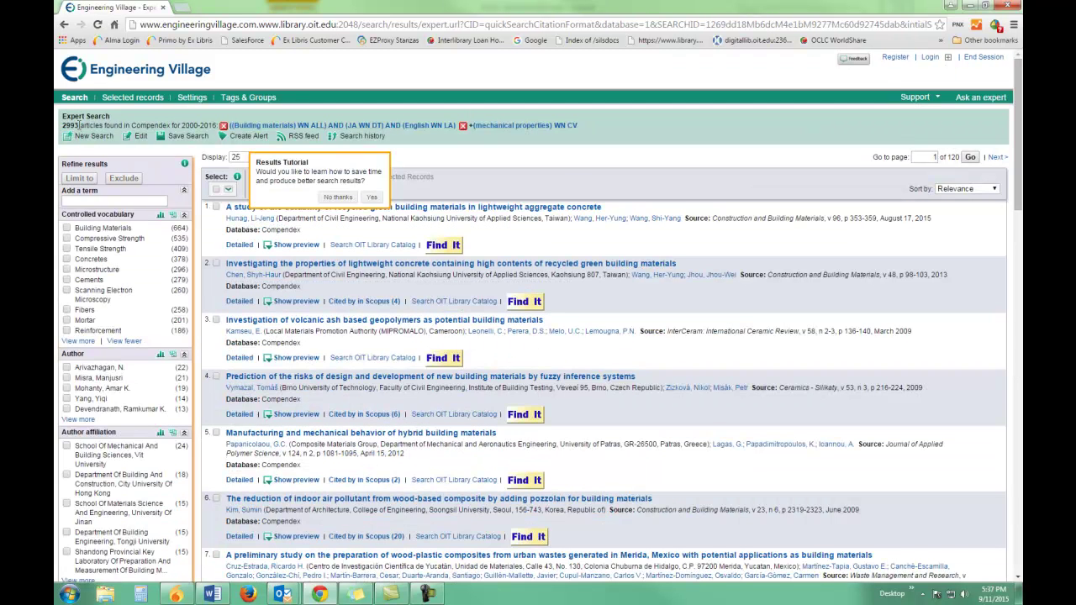
- Add the controlled term Ceramic Materials as a limit, cutting the 2993 results to 131 articles
left_click_drag(79, 126, 62, 125)
left_click(74, 342)
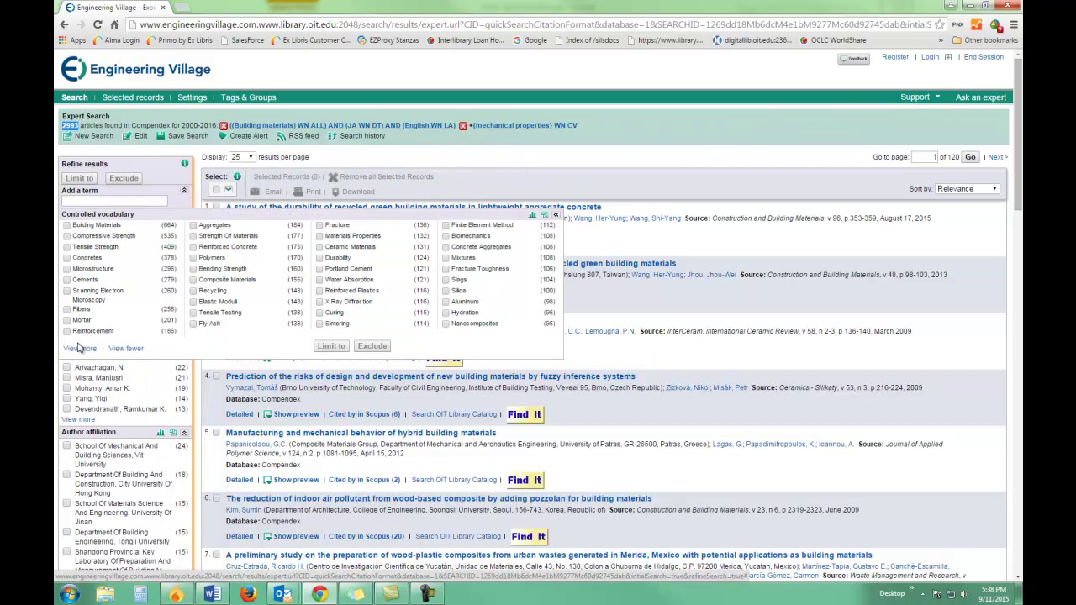
left_click(78, 347)
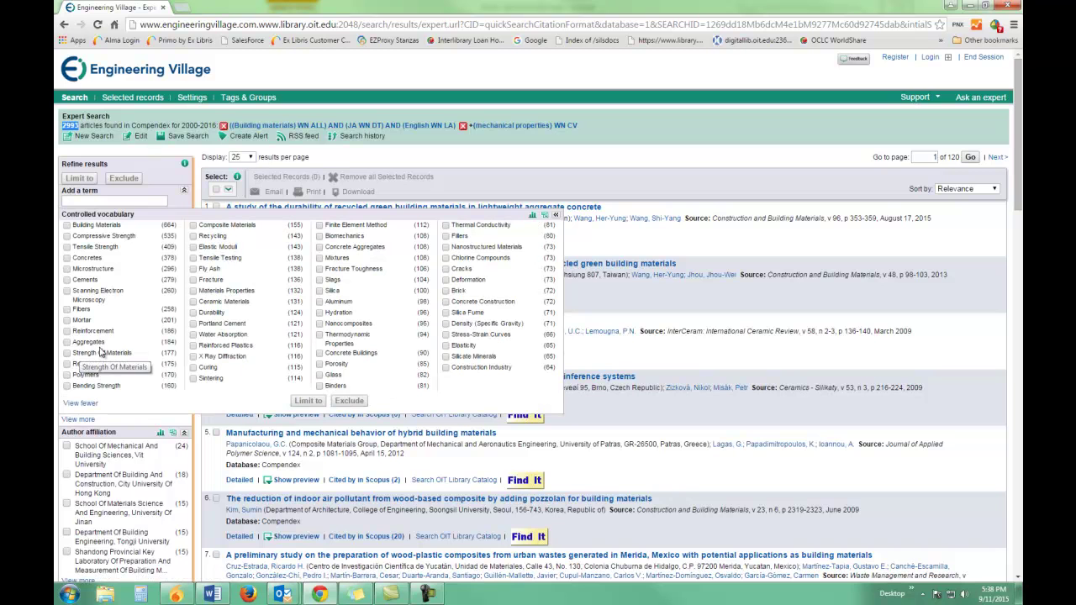
left_click(193, 302)
left_click(308, 401)
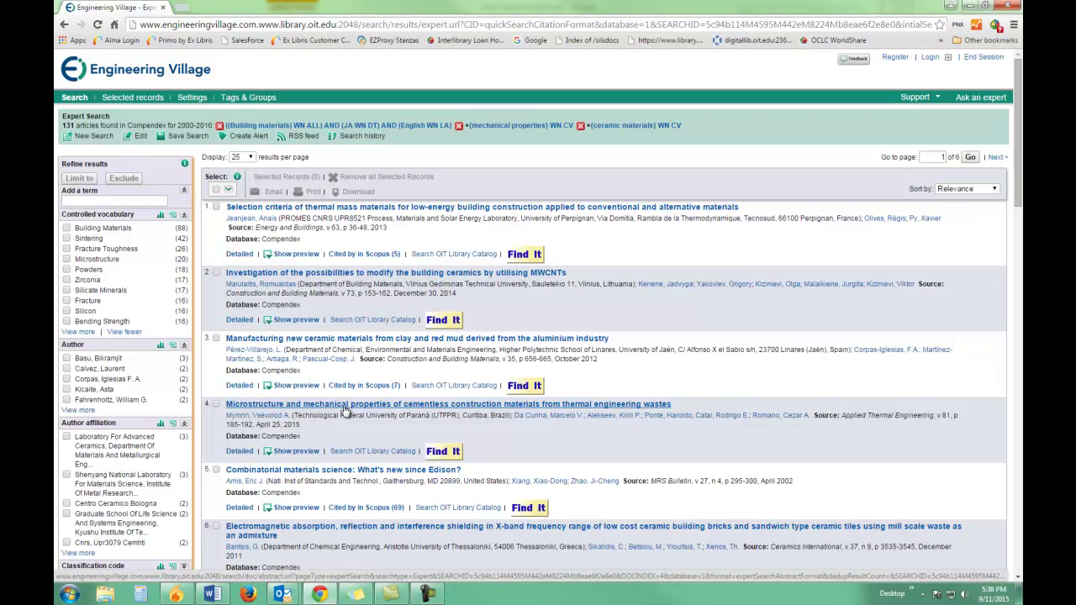
- Open result 4's abstract on cementless construction materials and highlight its controlled terms
left_click(344, 407)
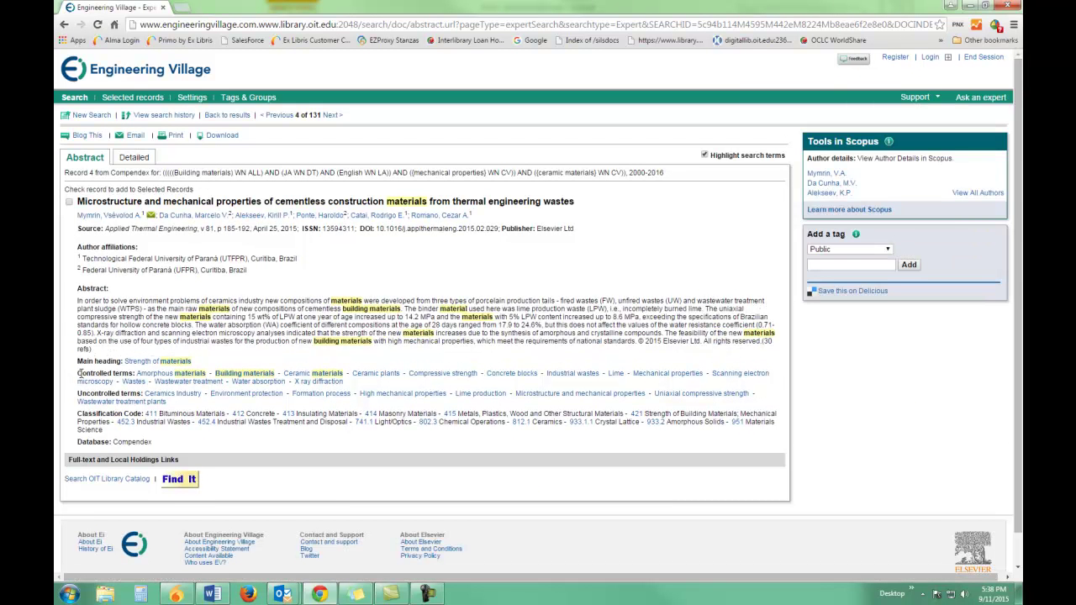
left_click_drag(78, 374, 133, 376)
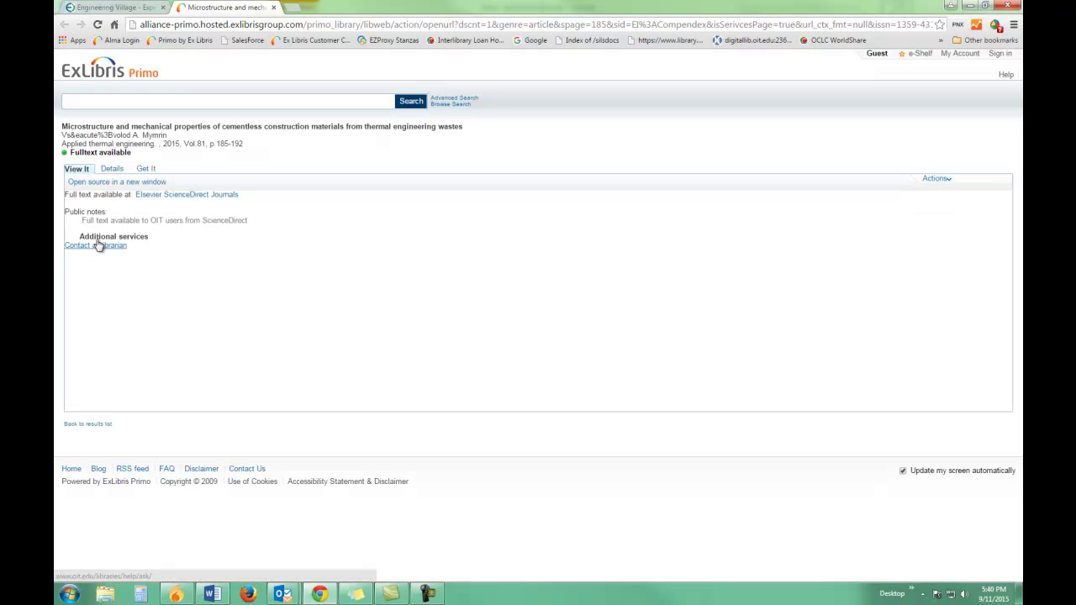
- Check the Get It tab for the journal's Klamath Falls Library print holdings
left_click(147, 169)
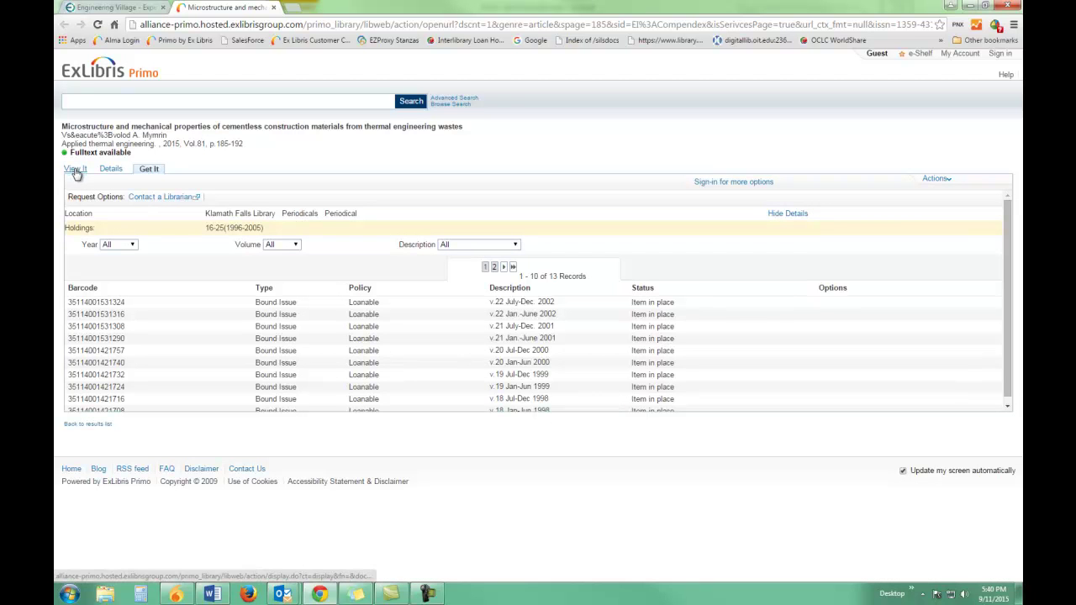
- Back in the 131-result list, look up availability of 'Combinatorial materials science: What's new since Edison?'
left_click(113, 8)
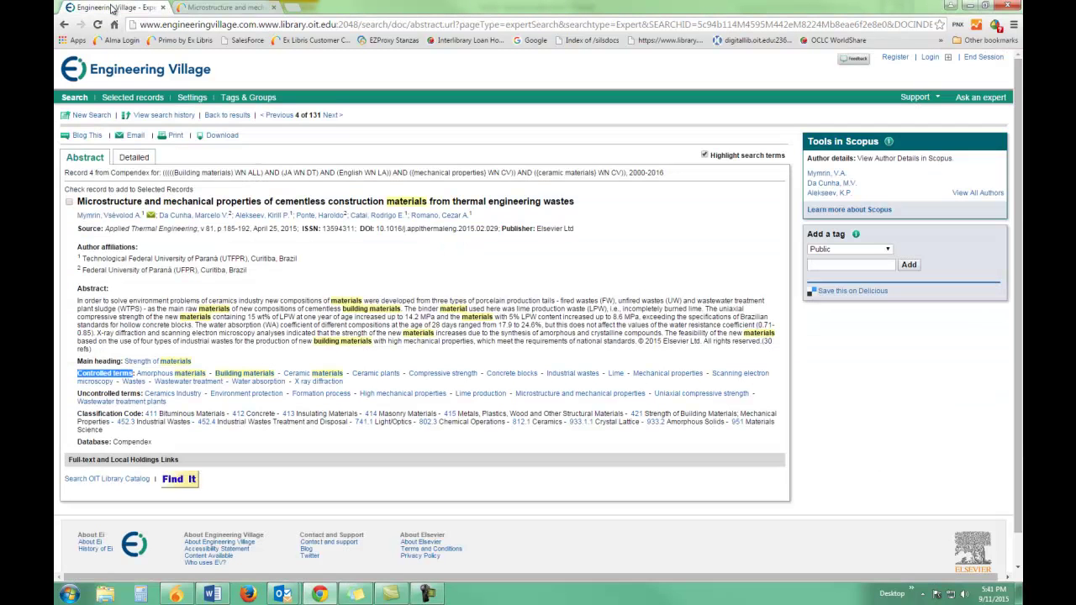
left_click(64, 25)
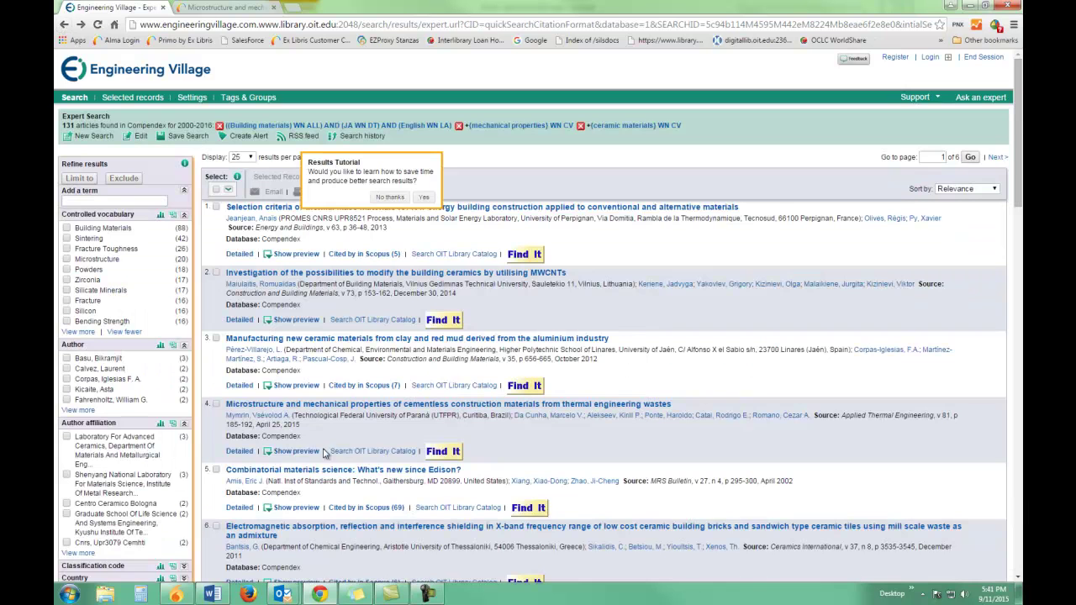
left_click(525, 508)
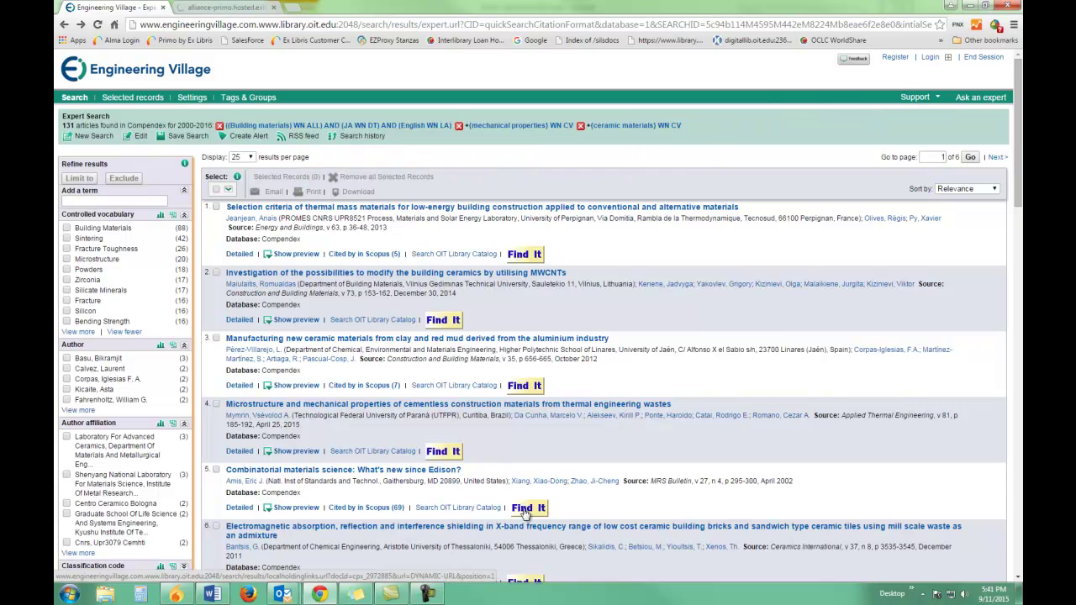
left_click(194, 9)
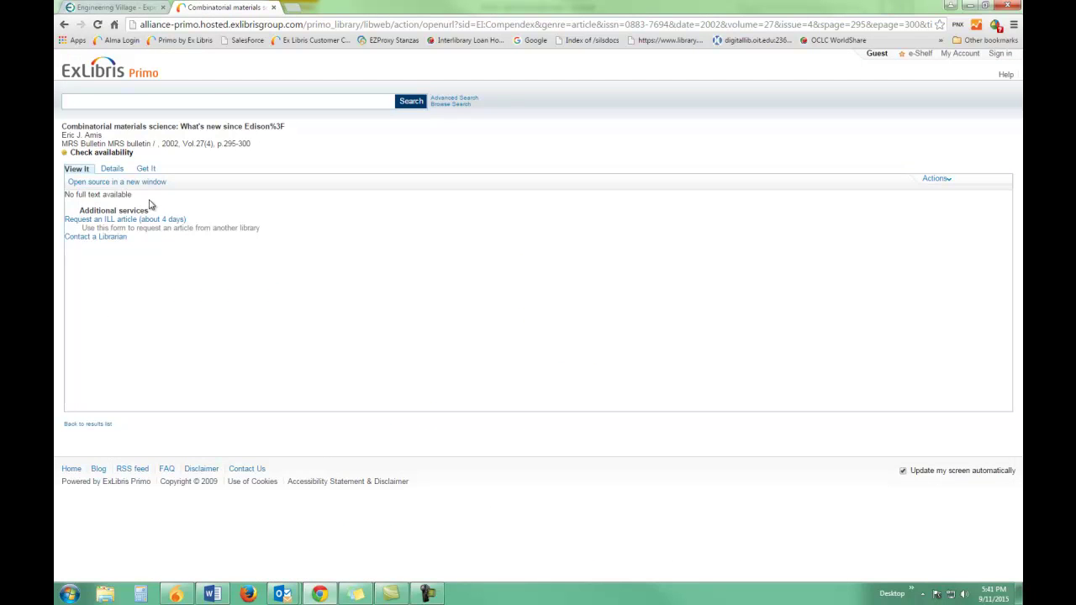
left_click(145, 168)
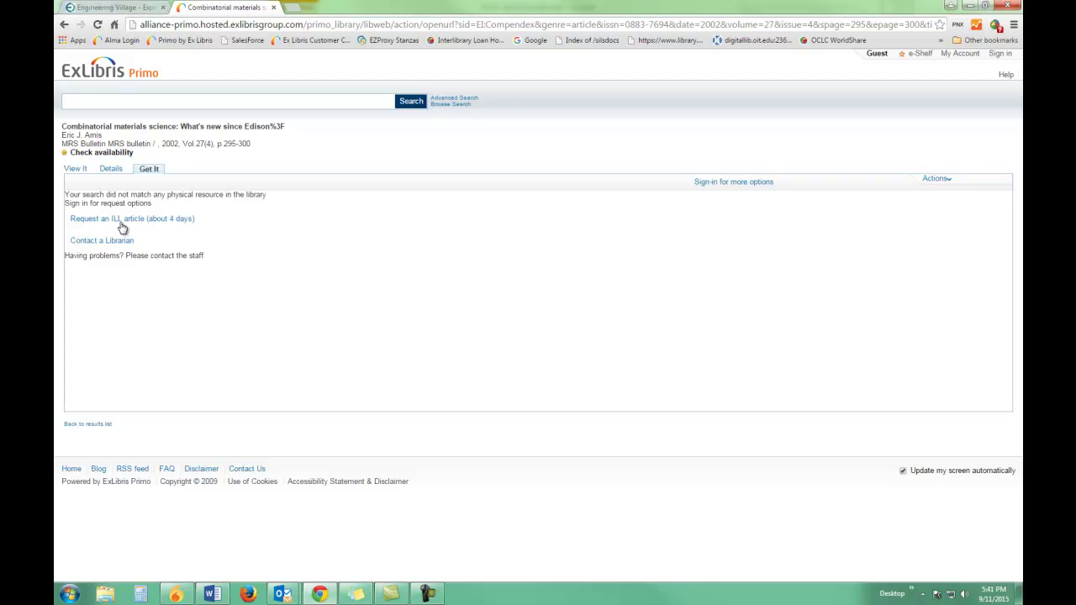
left_click(76, 171)
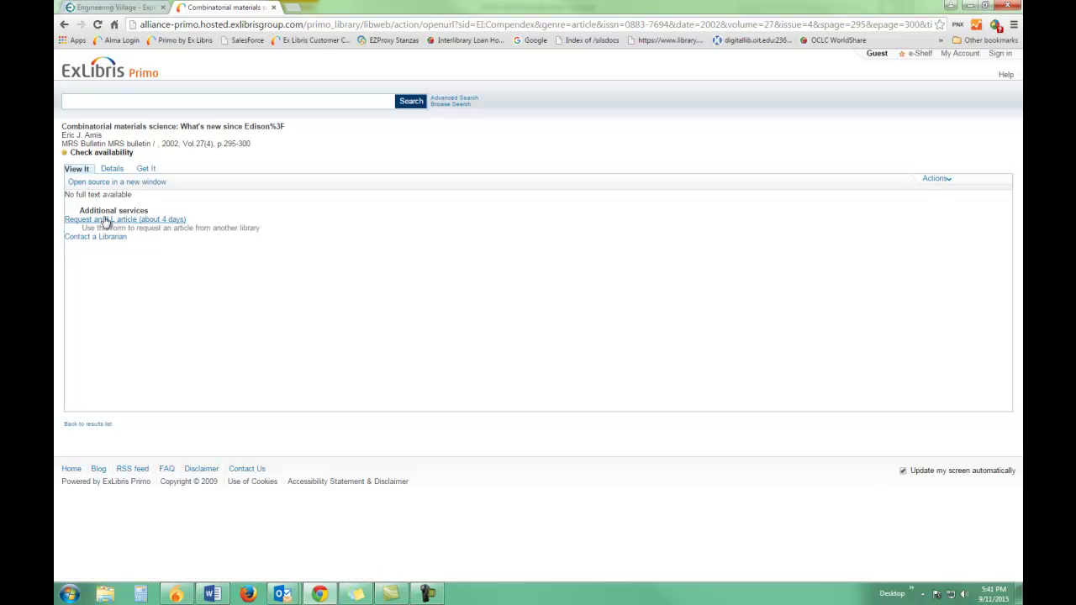